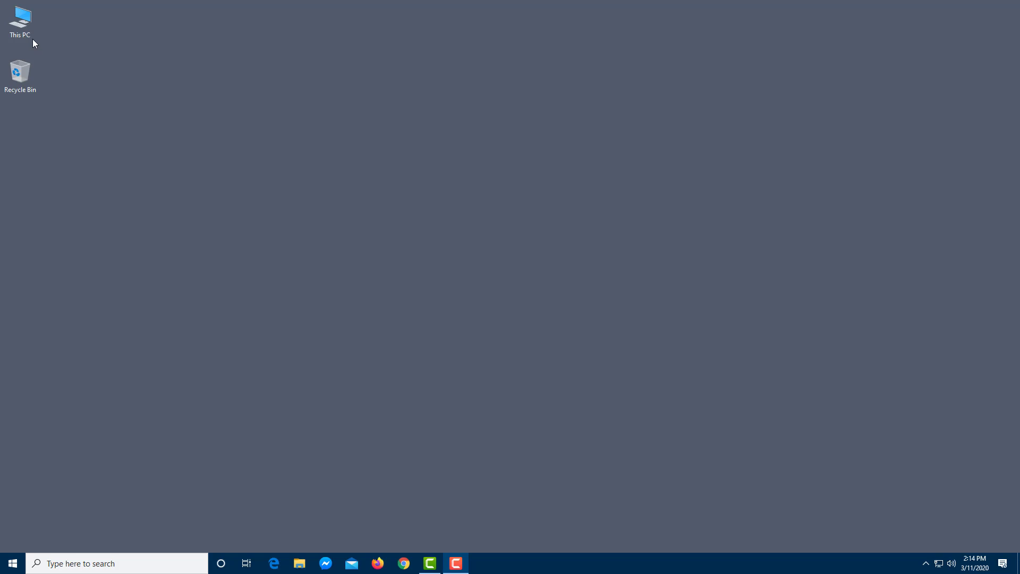
Open This PC in File Explorer from its desktop icon.
double_click(20, 21)
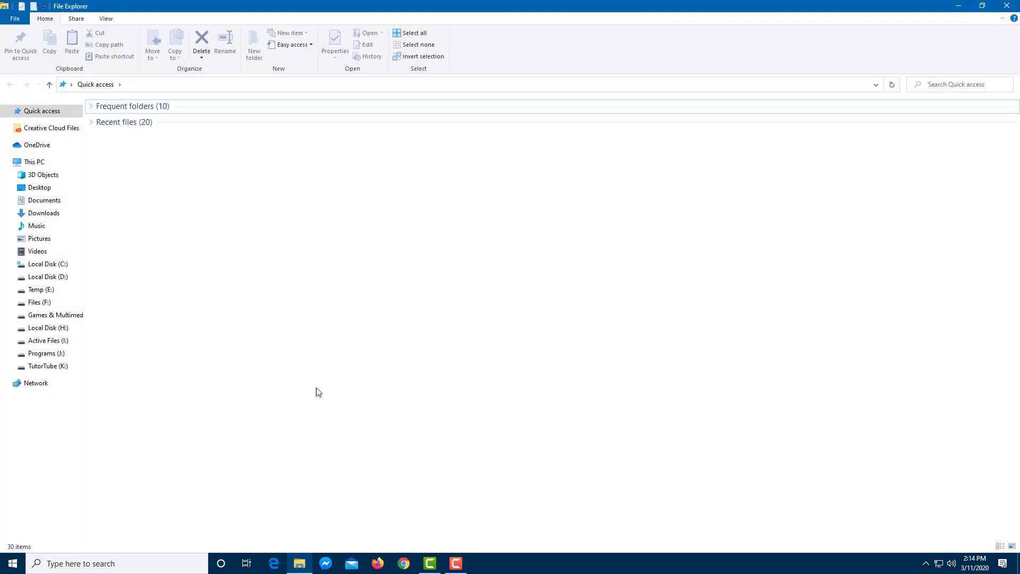
click(32, 162)
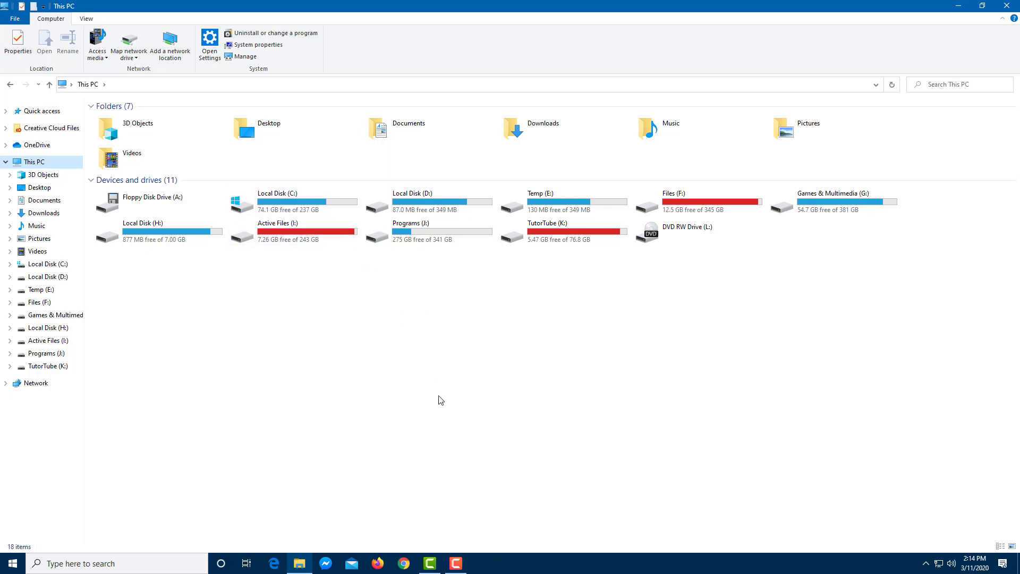
click(310, 206)
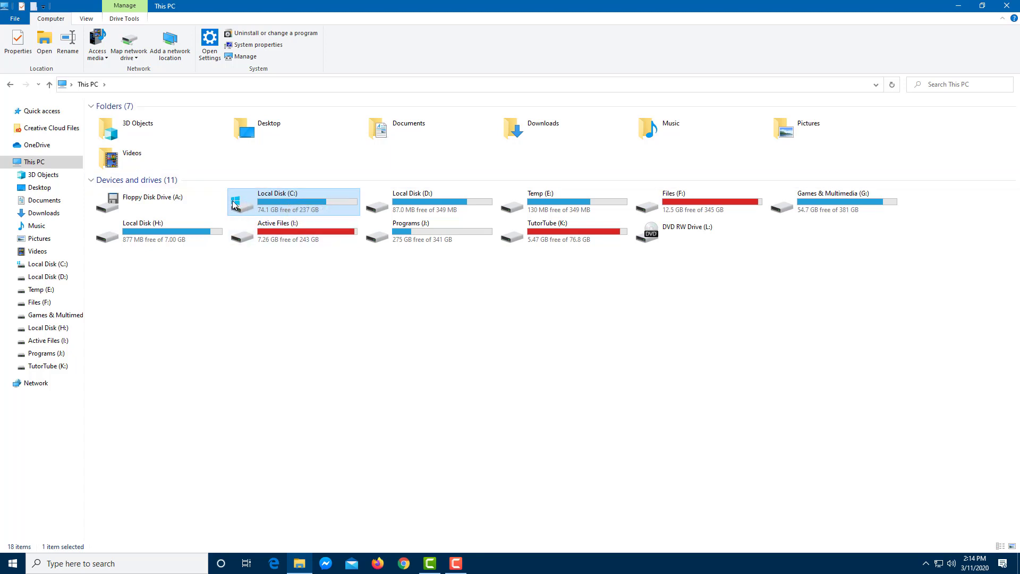
Open Local Disk (C:), peek inside Windows.old, then return to the drive's top level.
mouse_move(292, 205)
double_click(300, 207)
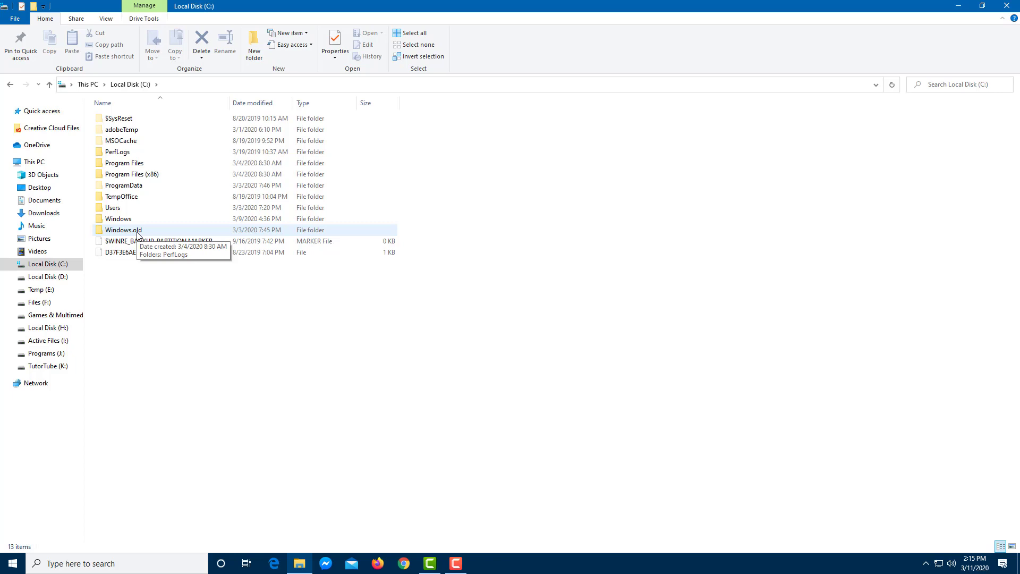
double_click(137, 232)
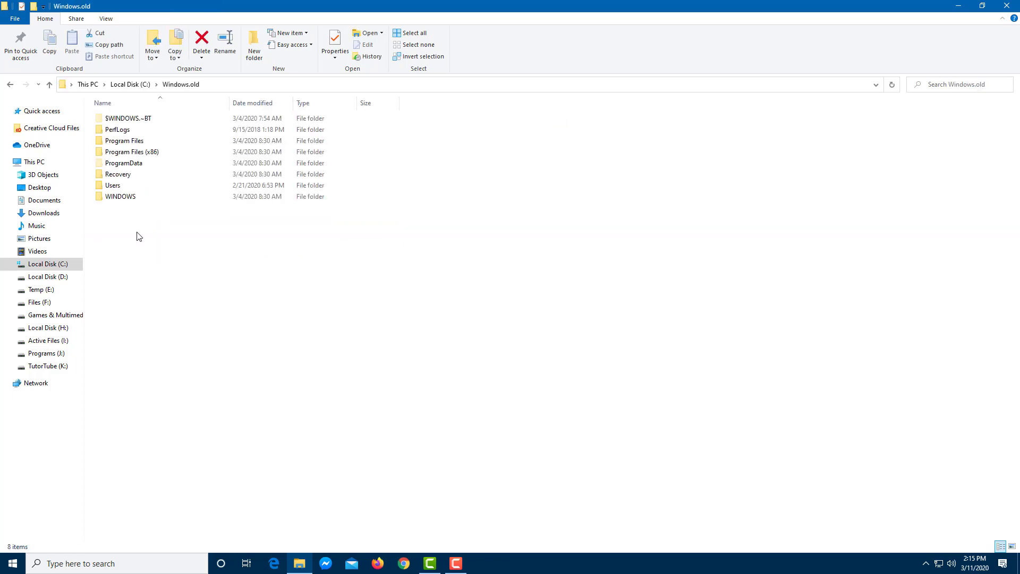
click(130, 85)
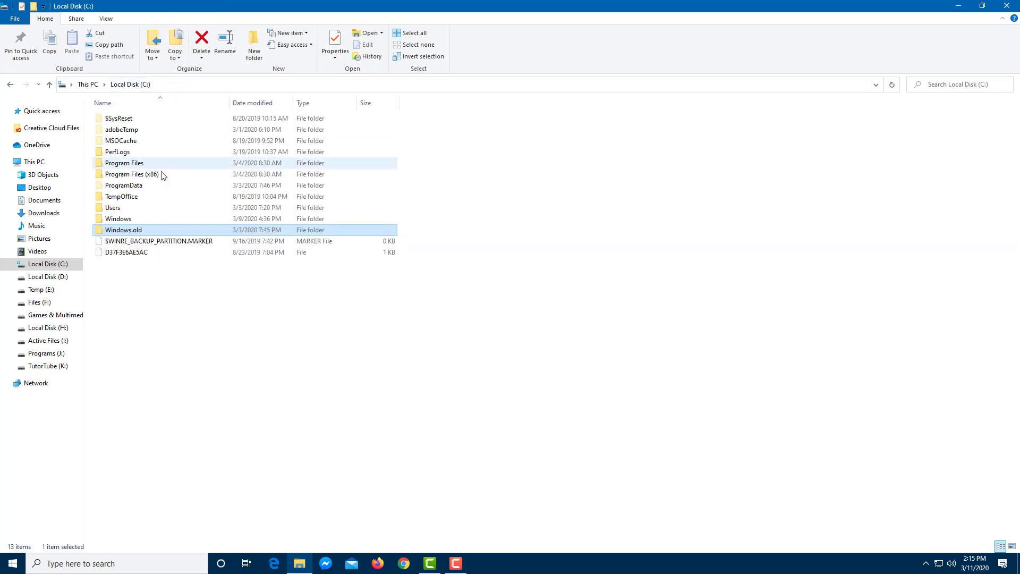
Browse the Windows folder on C: twice, returning to the drive's top level each time.
double_click(125, 220)
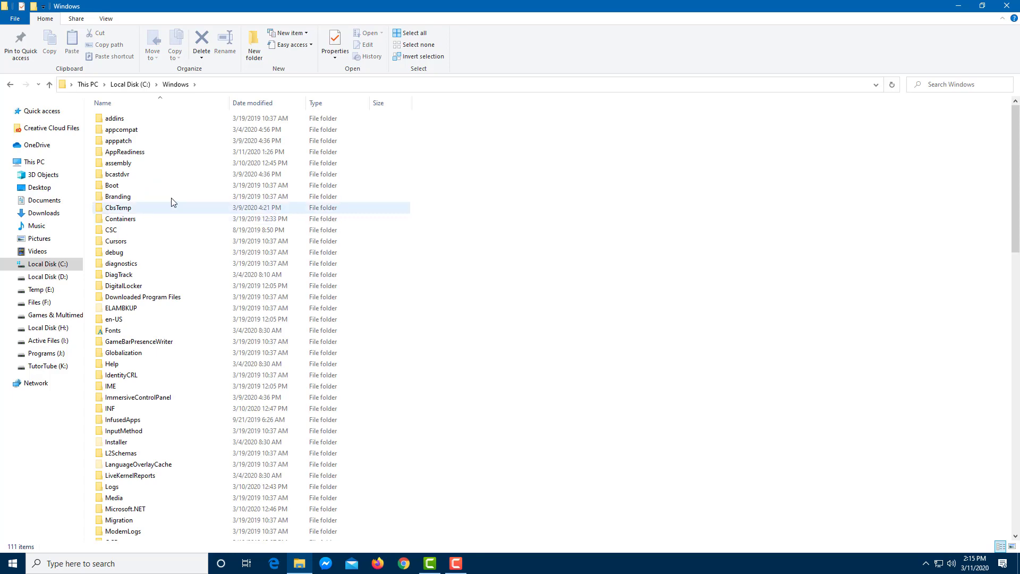
scroll(171, 202, down, 12)
scroll(171, 239, down, 3)
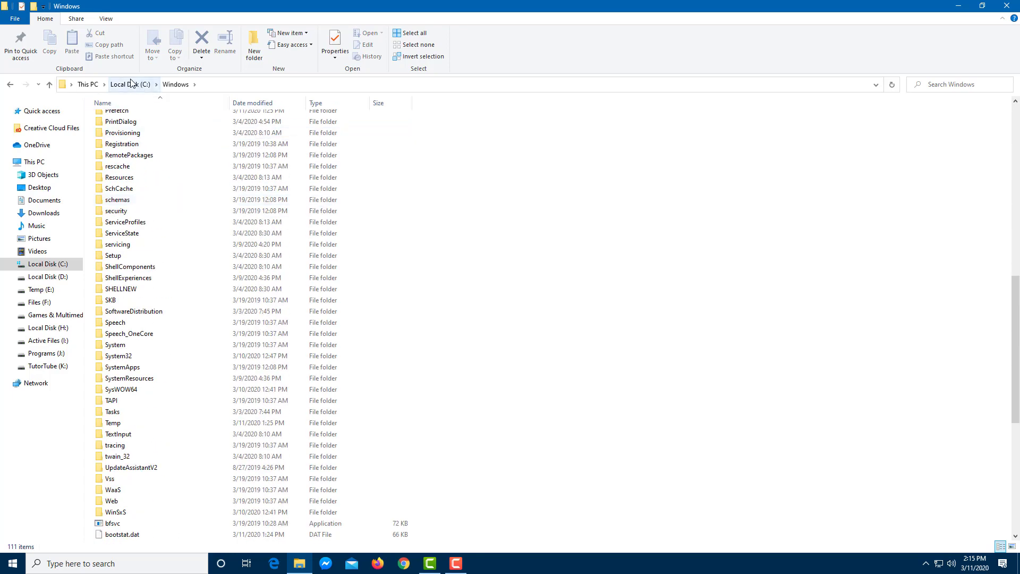
scroll(186, 278, down, 8)
scroll(186, 278, up, 6)
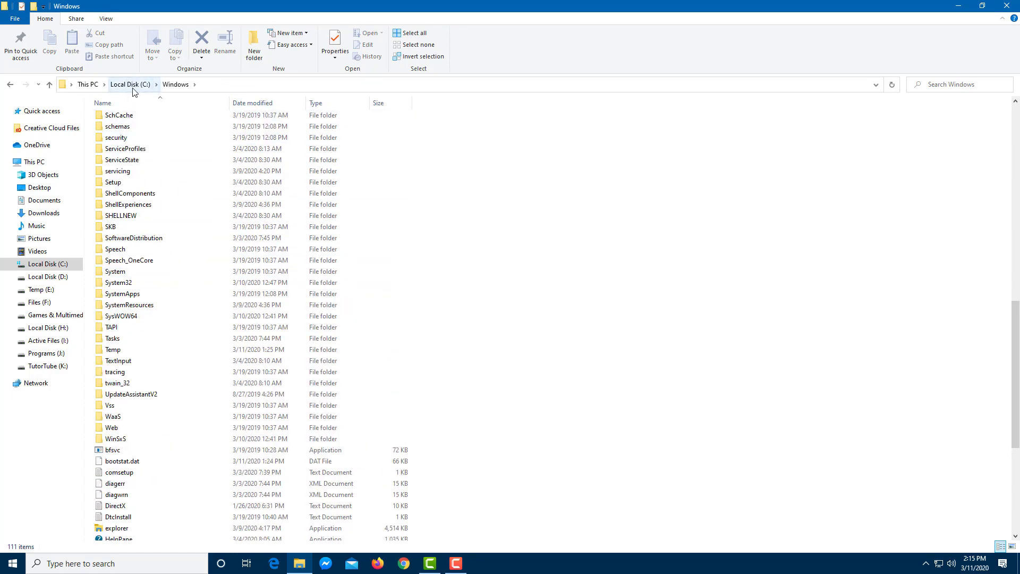
click(133, 85)
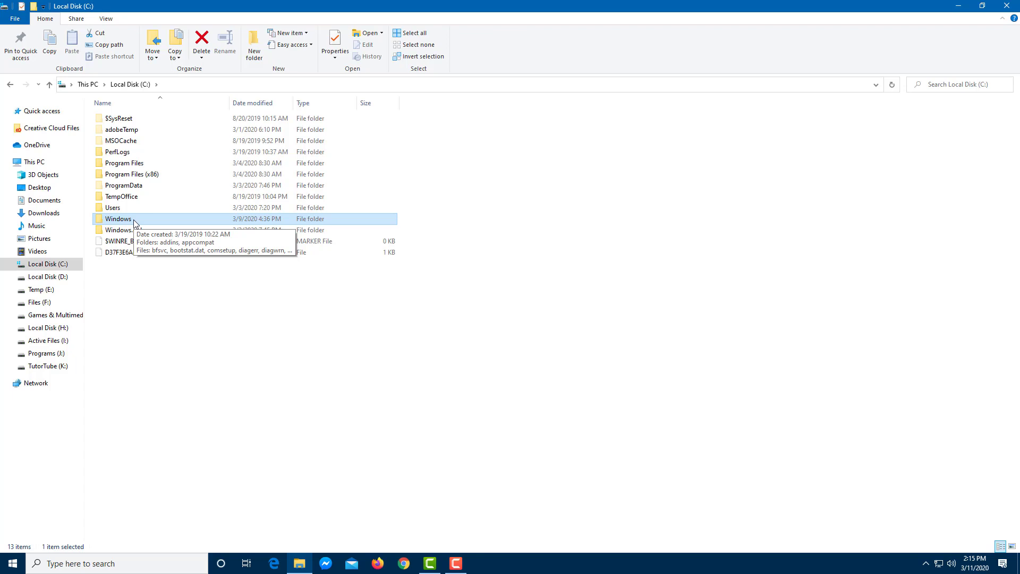
double_click(133, 219)
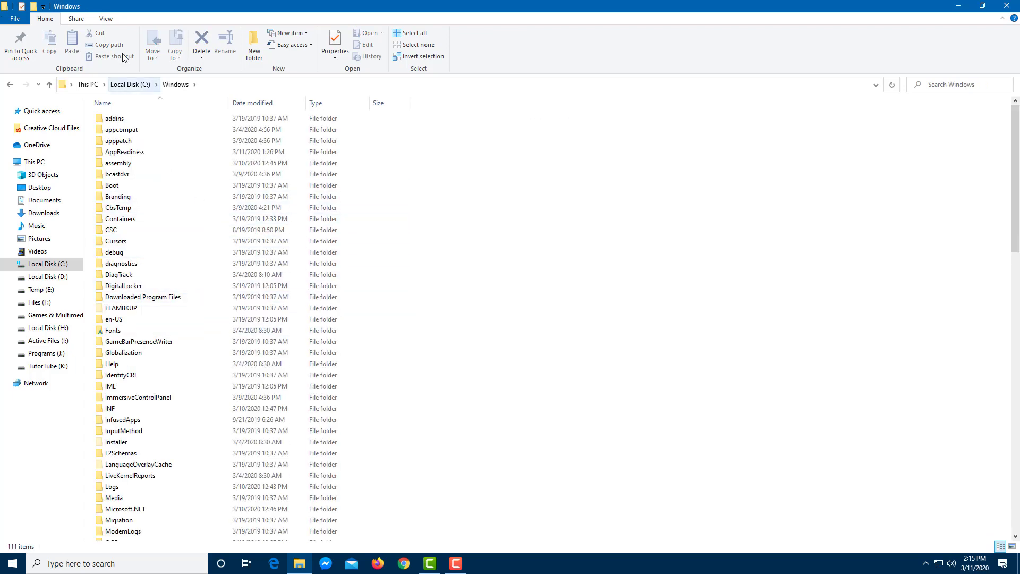
click(133, 85)
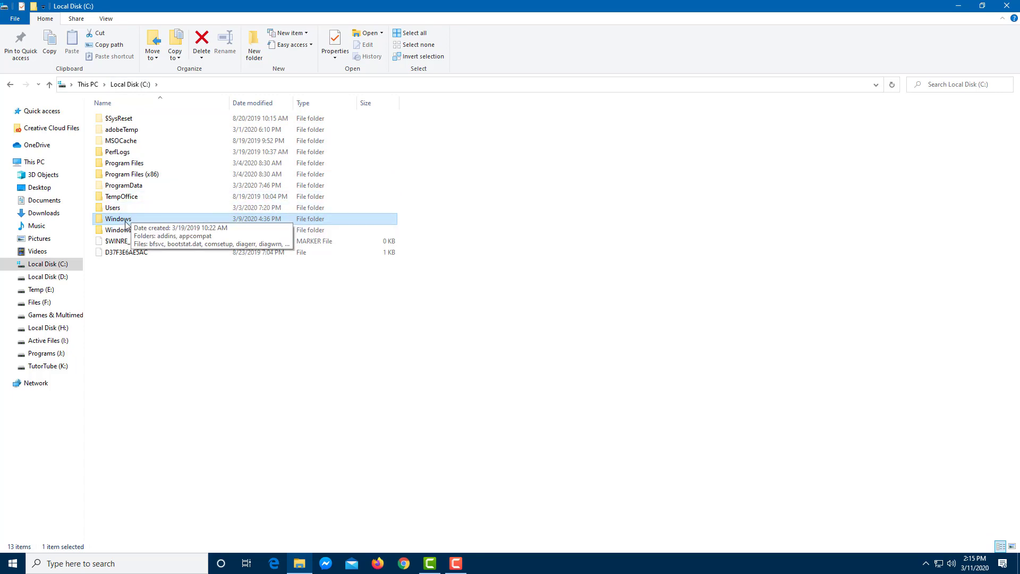
Browse Users and the PMSPratik profile folder, then go back up to Local Disk (C:).
double_click(113, 210)
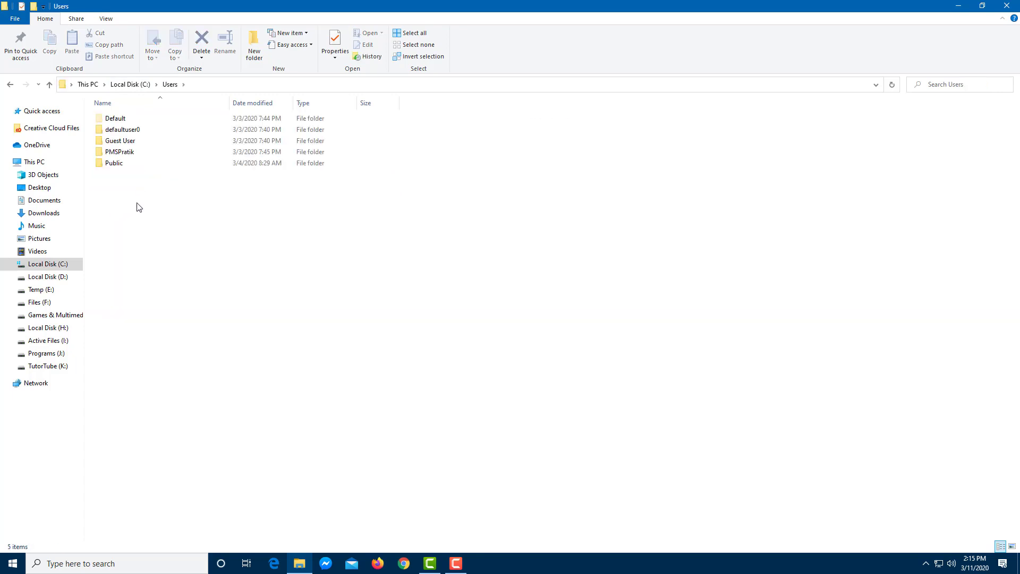
click(140, 89)
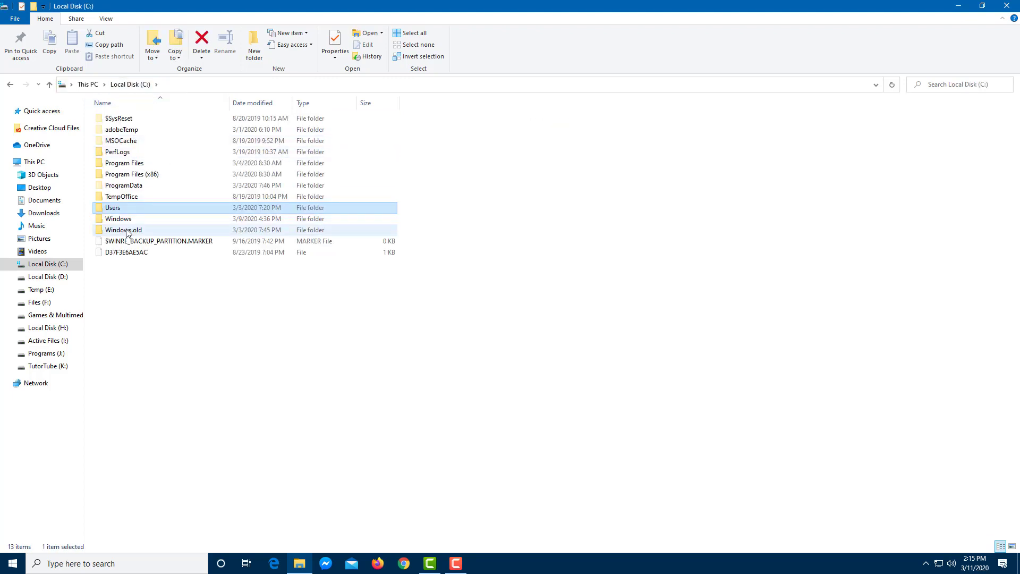
double_click(115, 211)
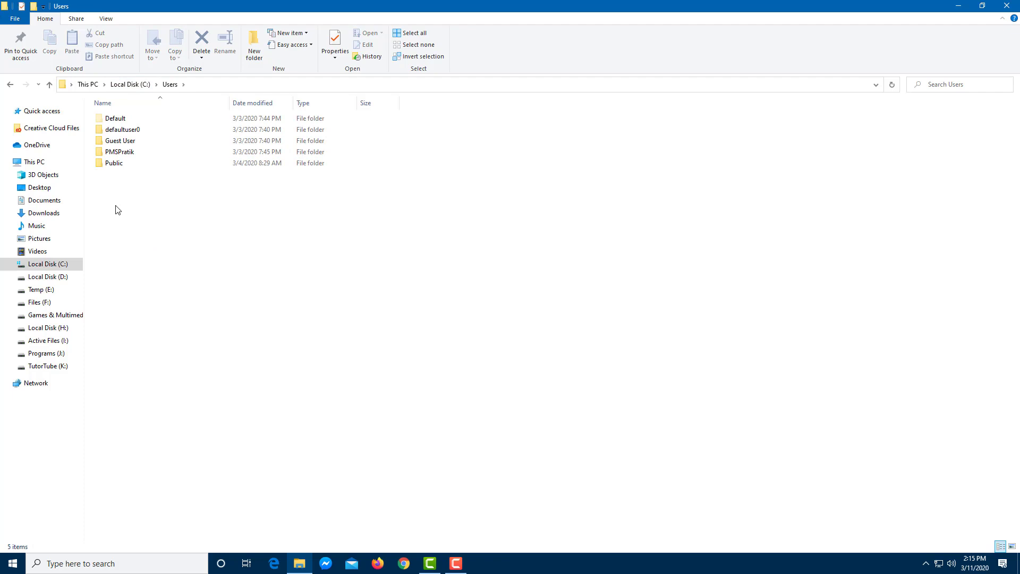
double_click(128, 153)
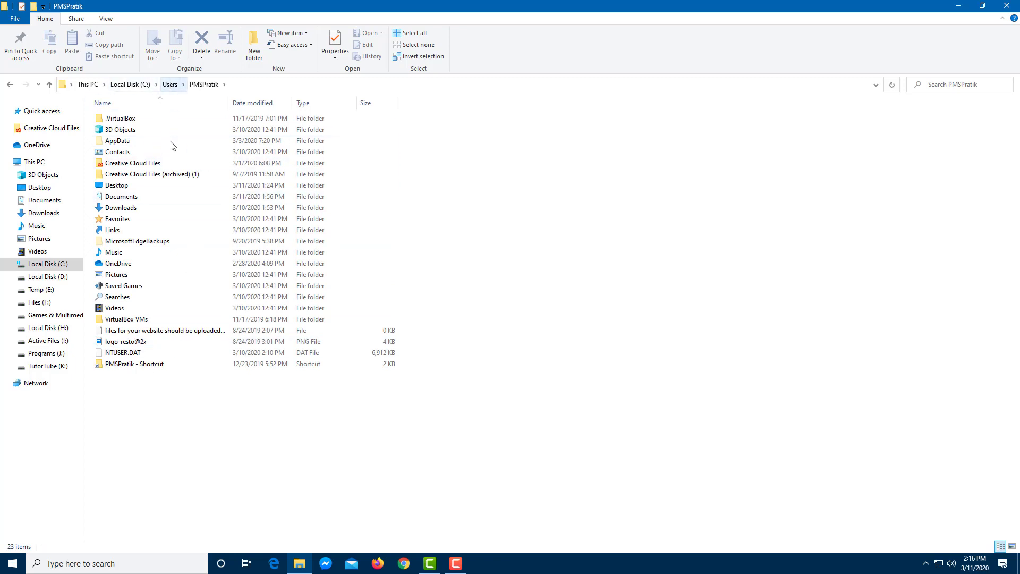
click(166, 86)
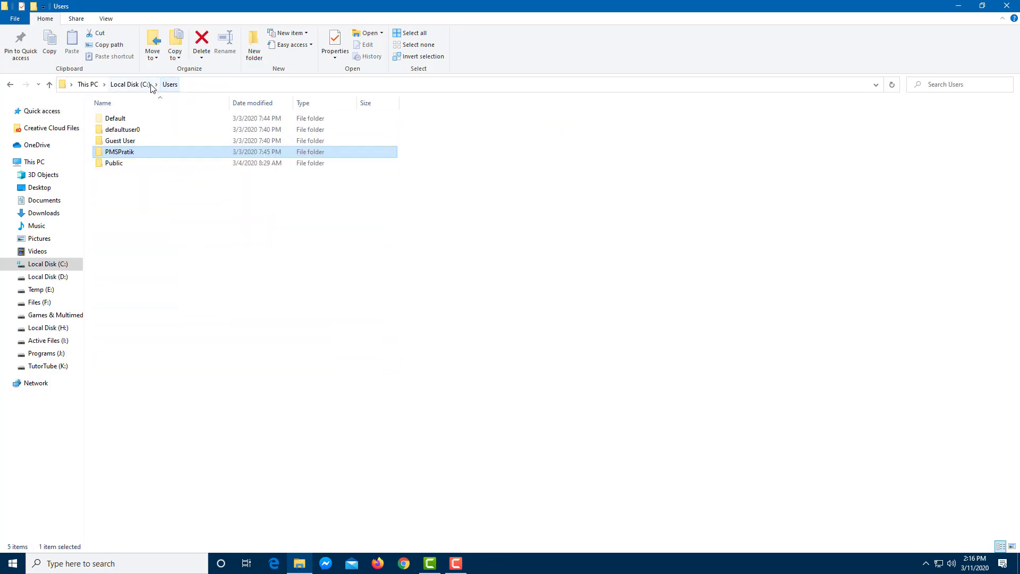
click(142, 85)
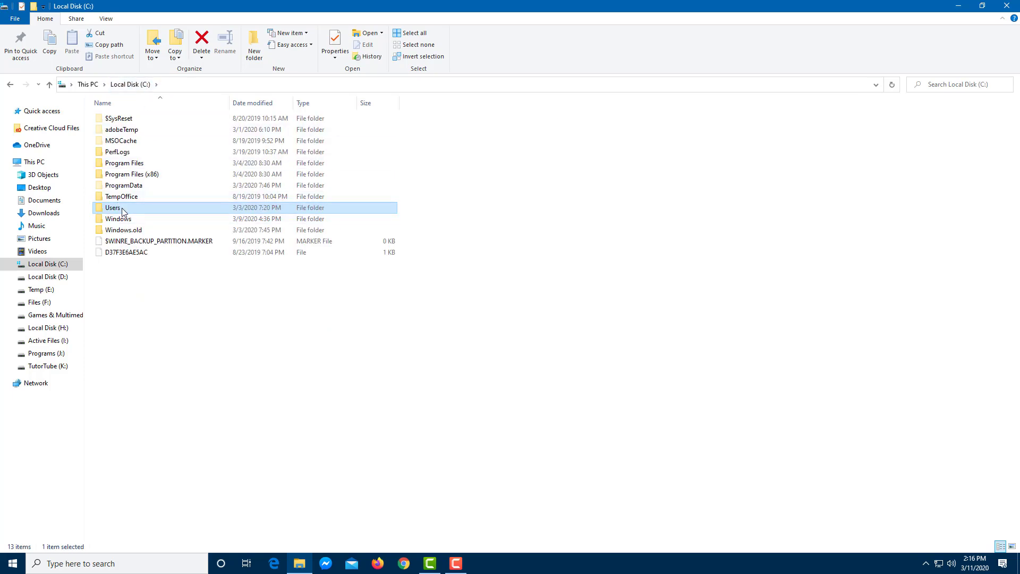
click(136, 197)
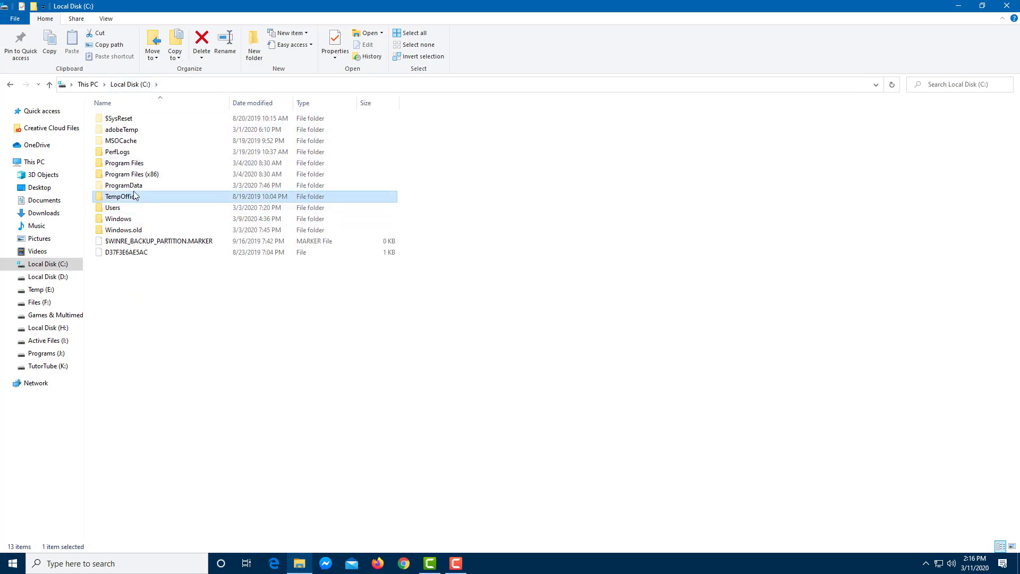
click(136, 187)
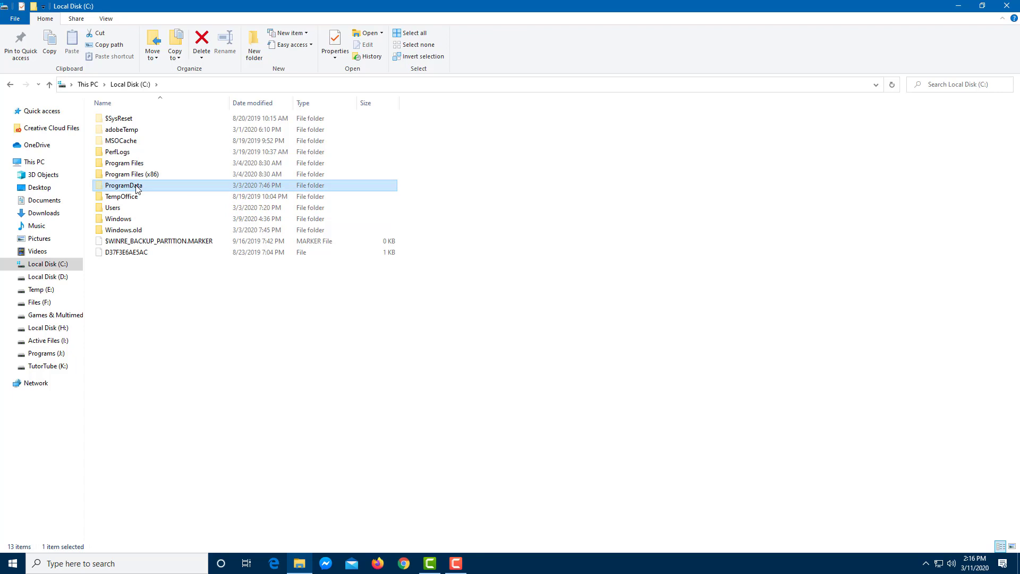
double_click(137, 187)
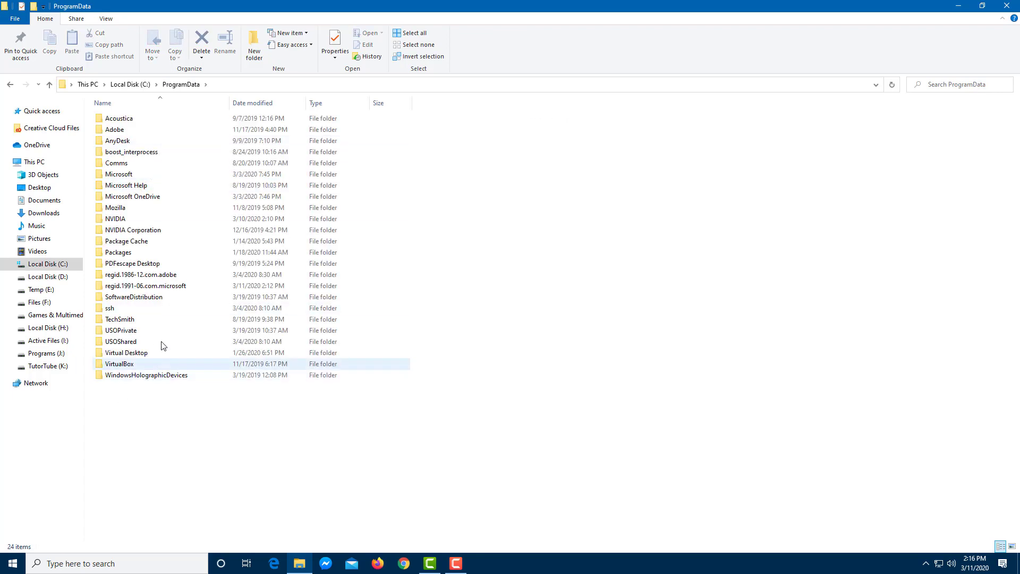
click(134, 85)
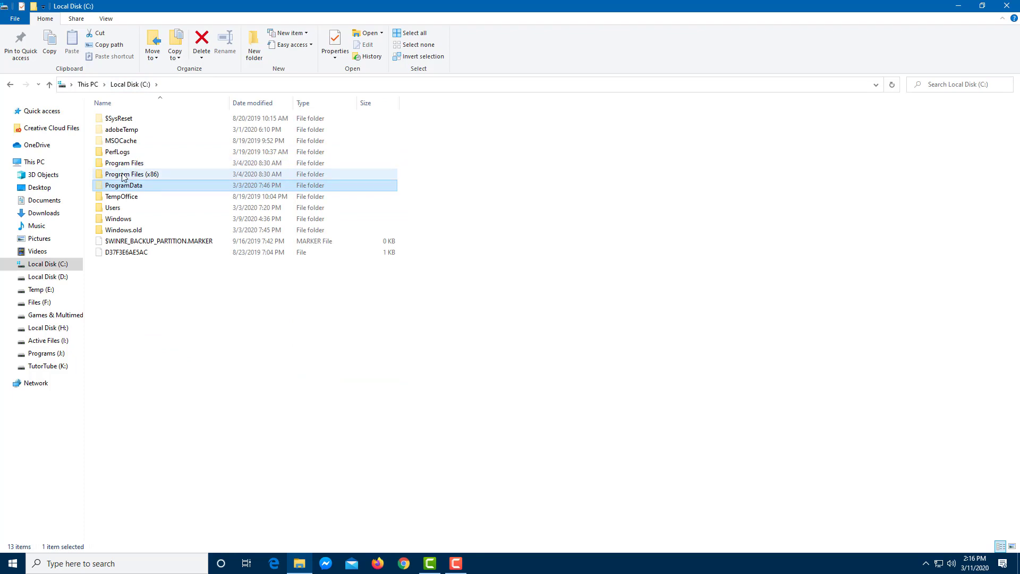
click(159, 175)
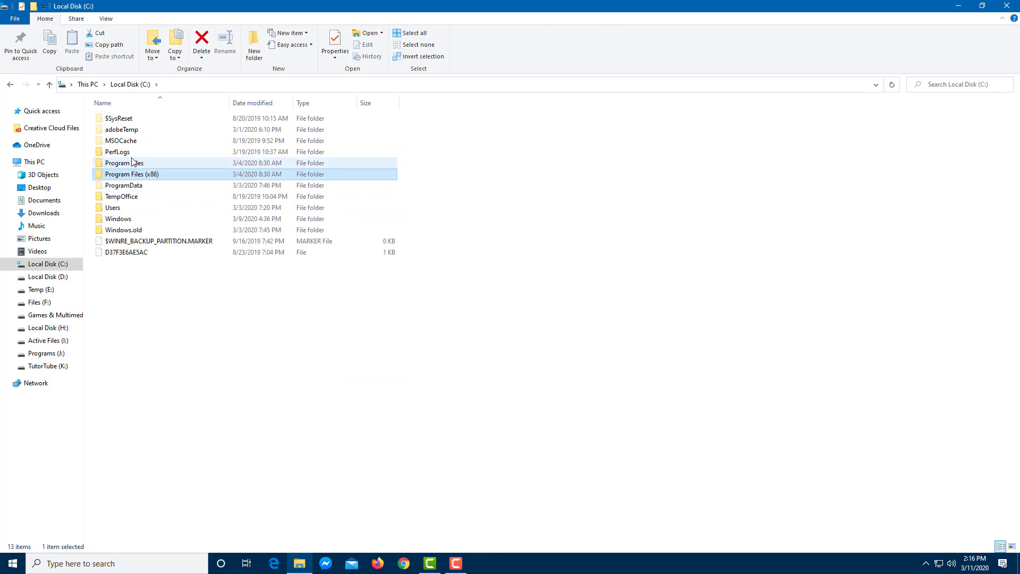
click(135, 165)
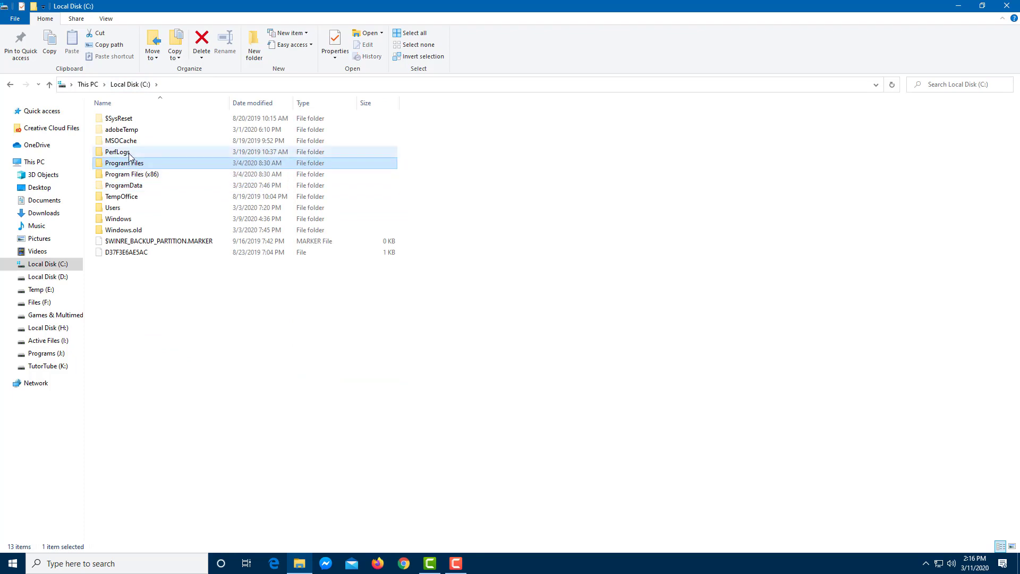
double_click(131, 153)
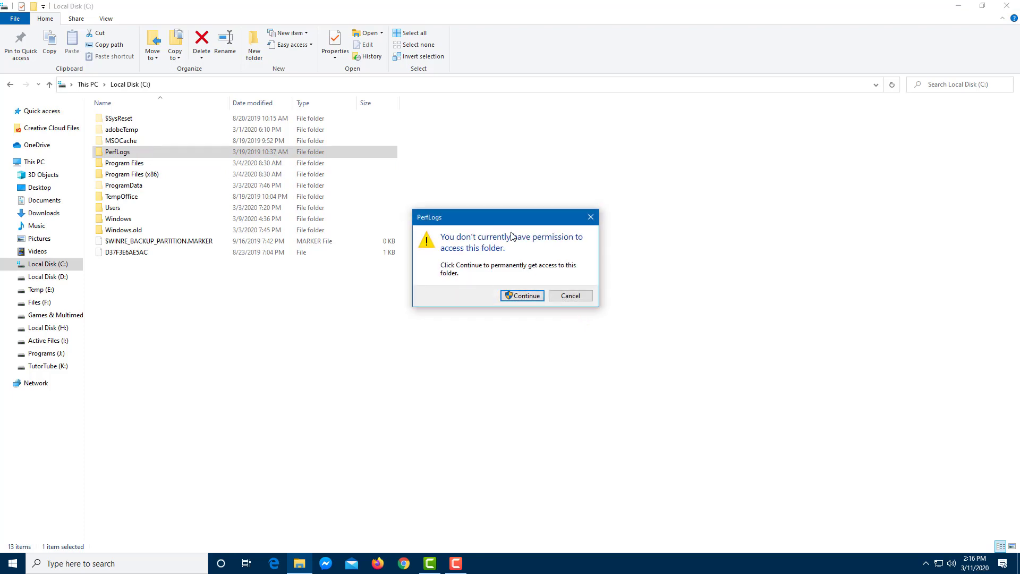
click(570, 295)
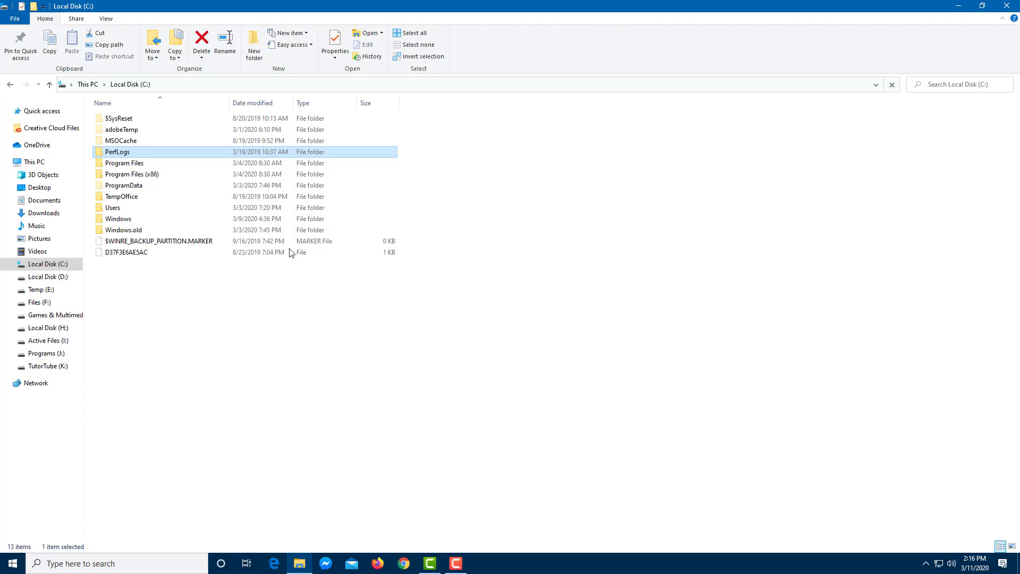
key(Down)
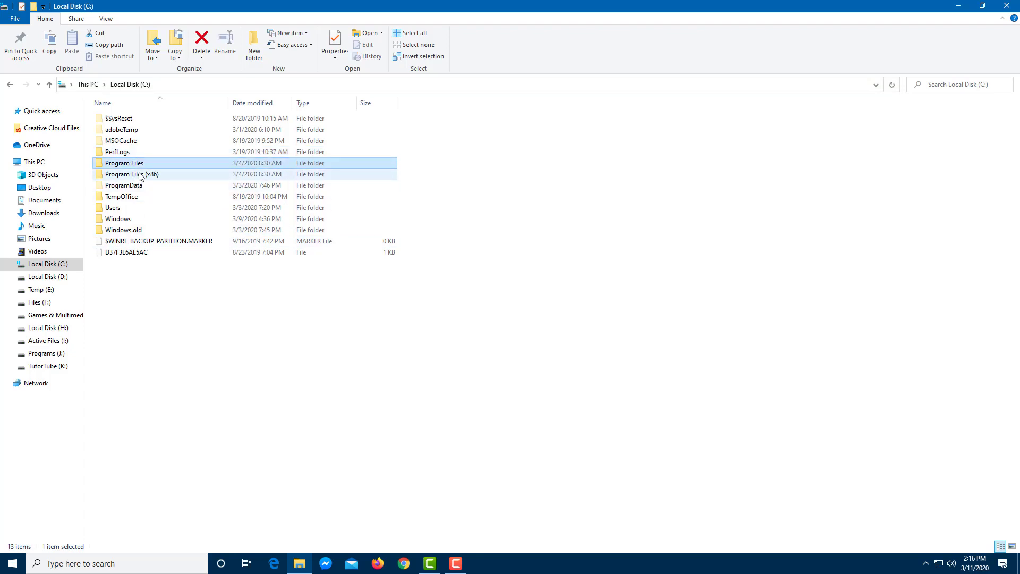
click(148, 176)
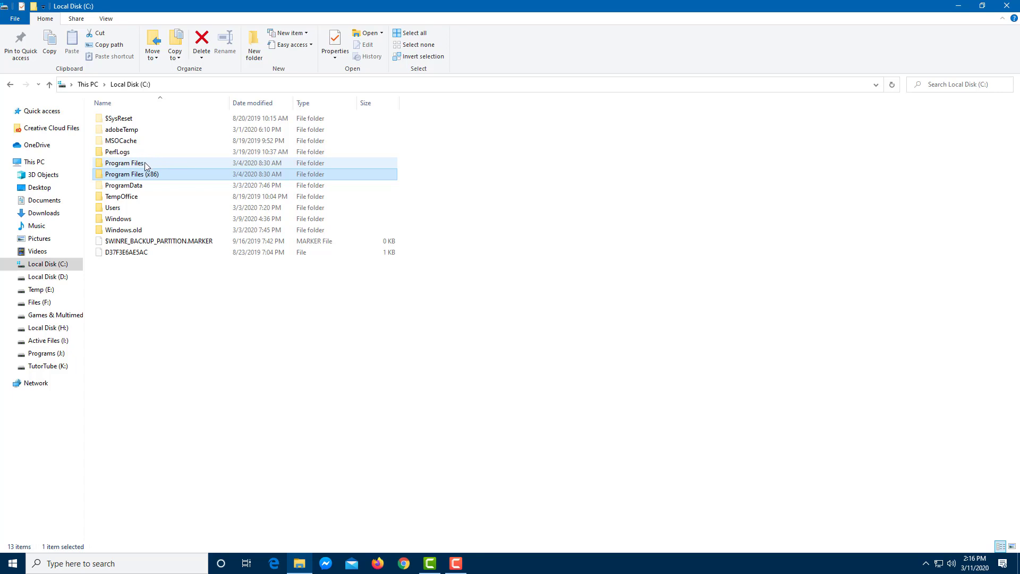
double_click(144, 162)
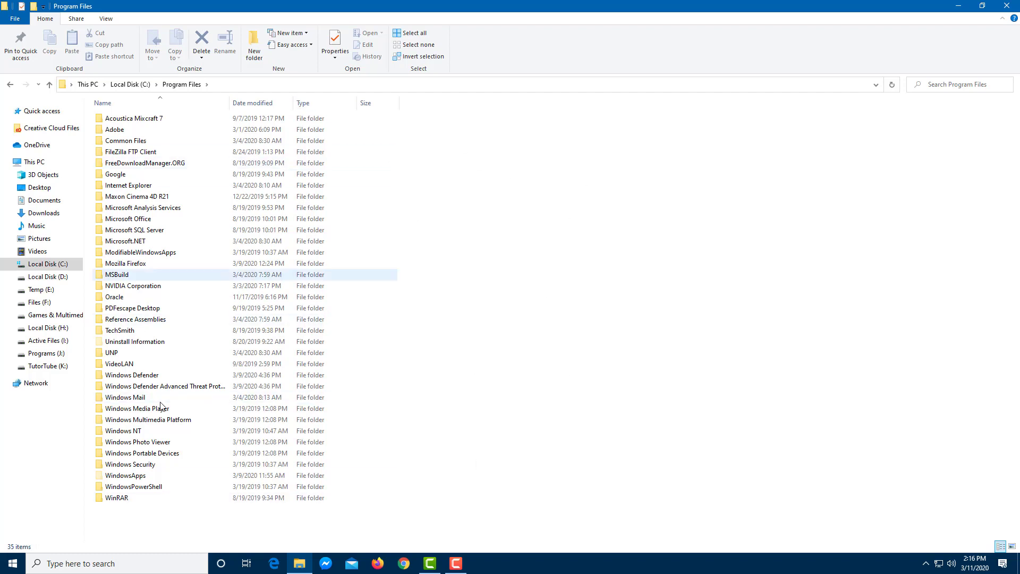
click(138, 86)
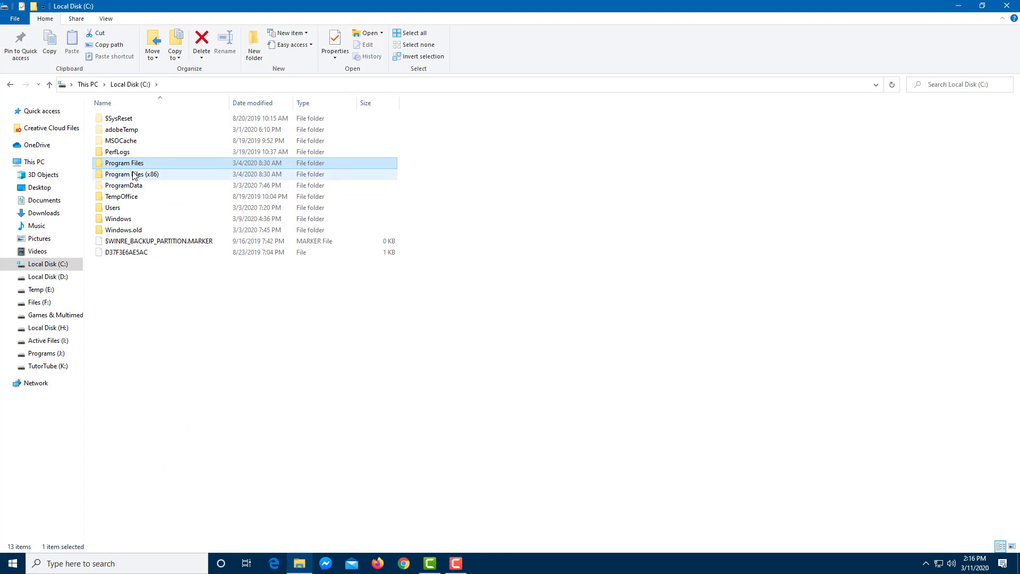
double_click(140, 175)
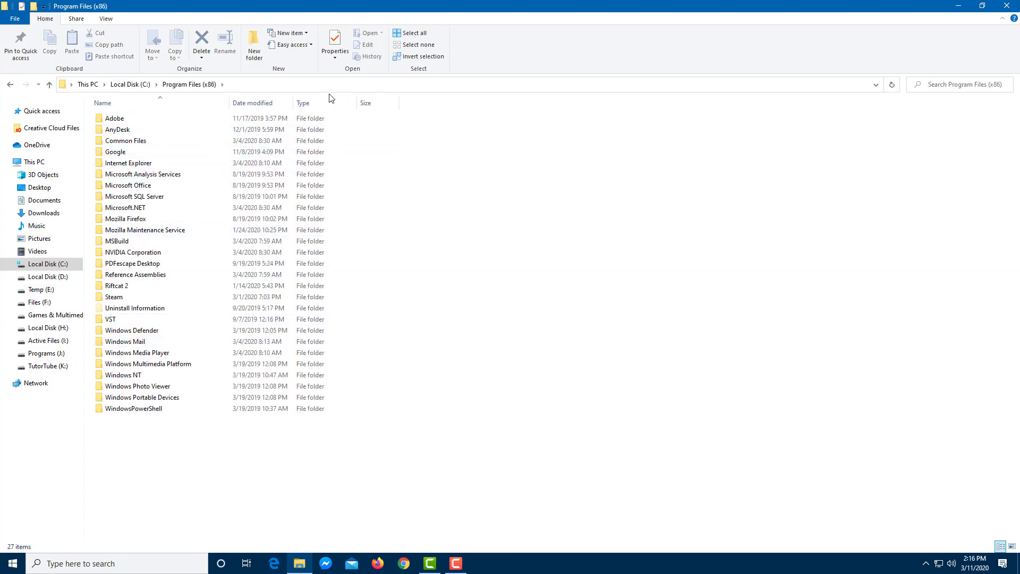
click(140, 85)
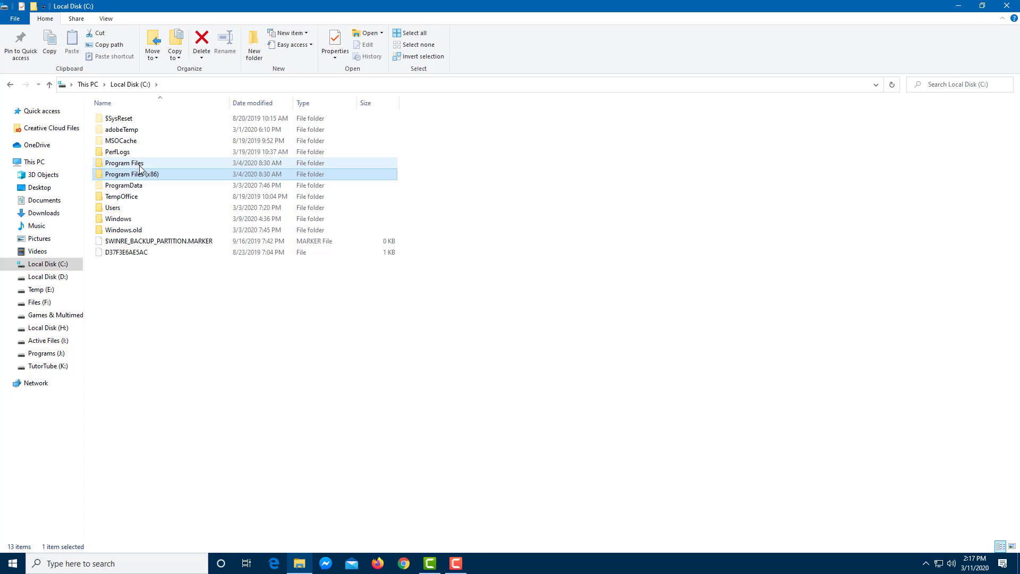
click(221, 325)
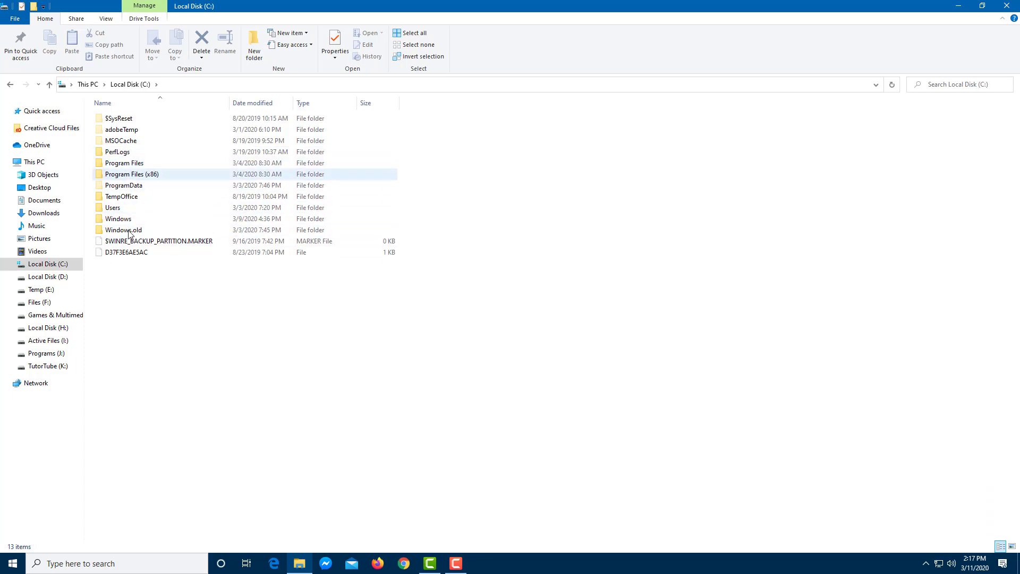
click(141, 167)
click(144, 177)
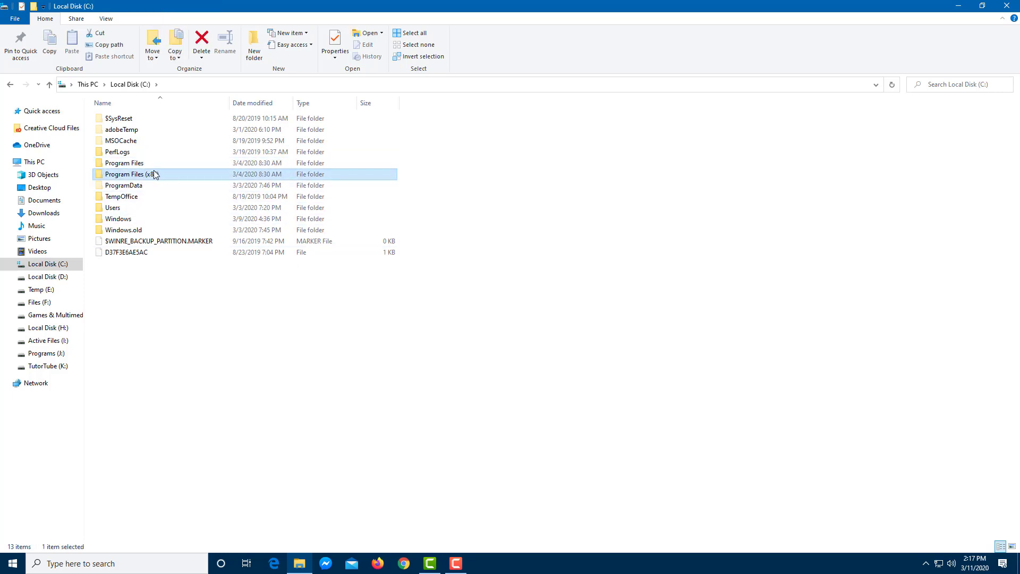
click(133, 218)
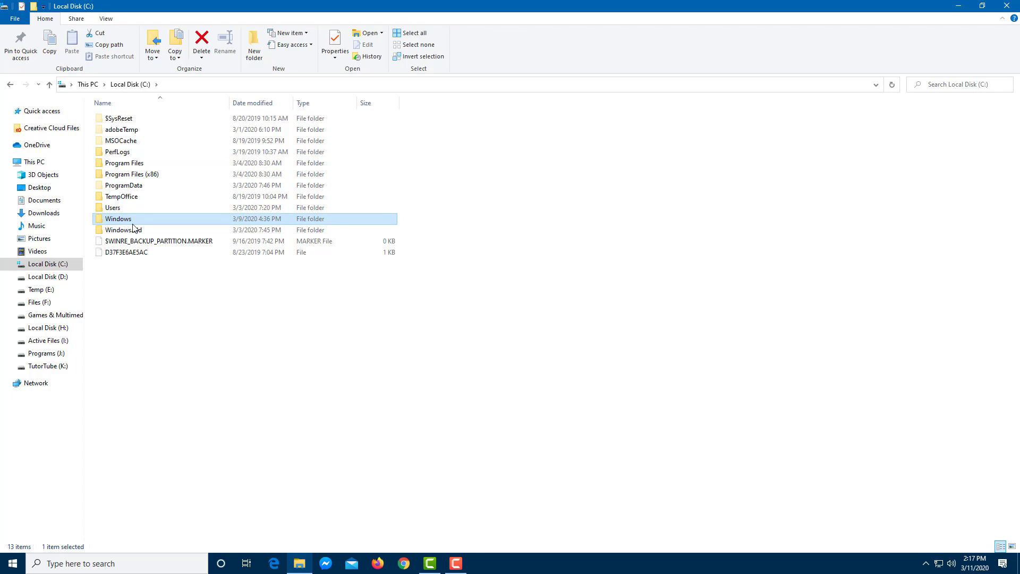
click(138, 302)
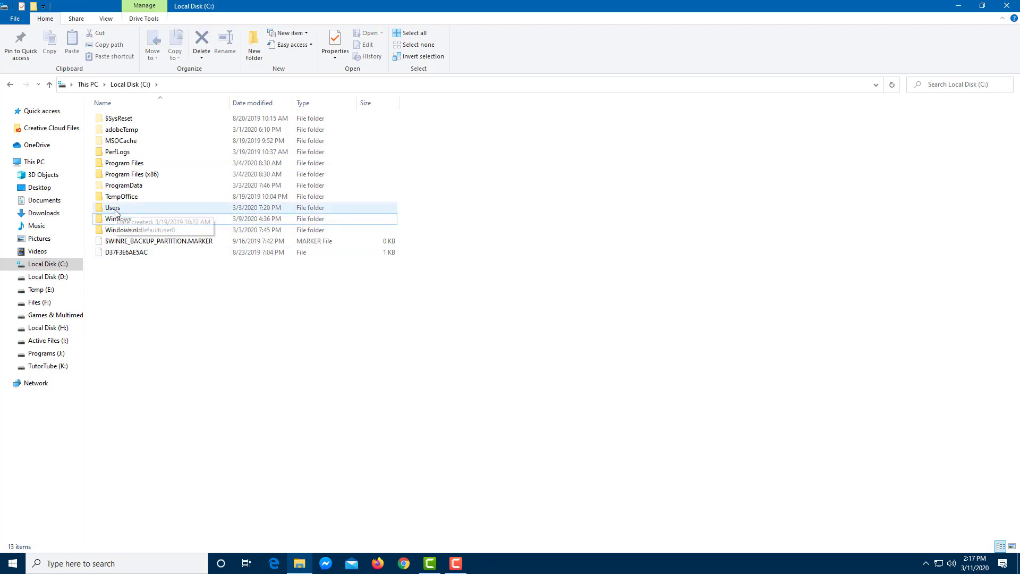
mouse_move(113, 207)
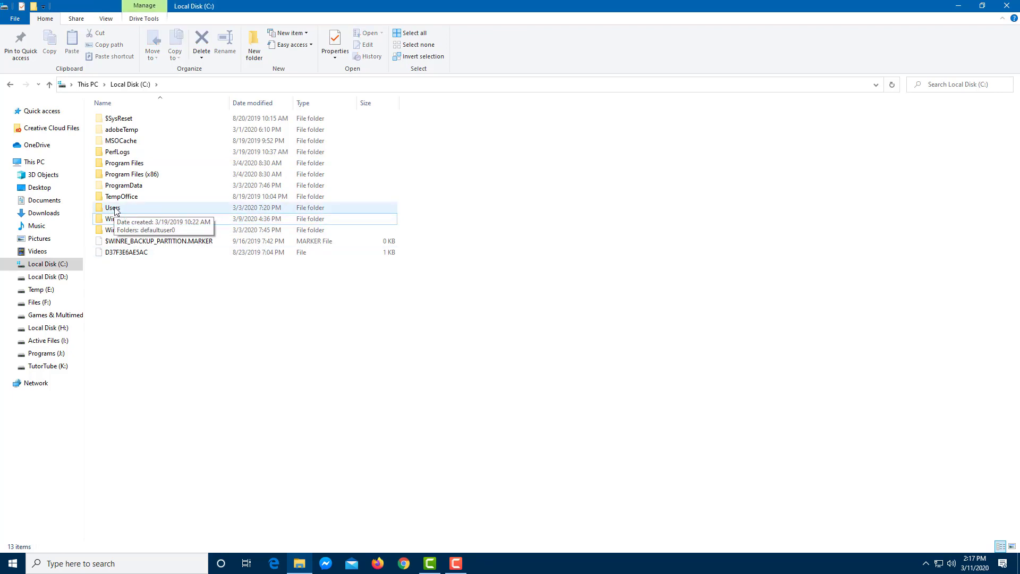
Grant permanent access to the Guest User folder, then open the PMSPratik profile folder.
double_click(114, 209)
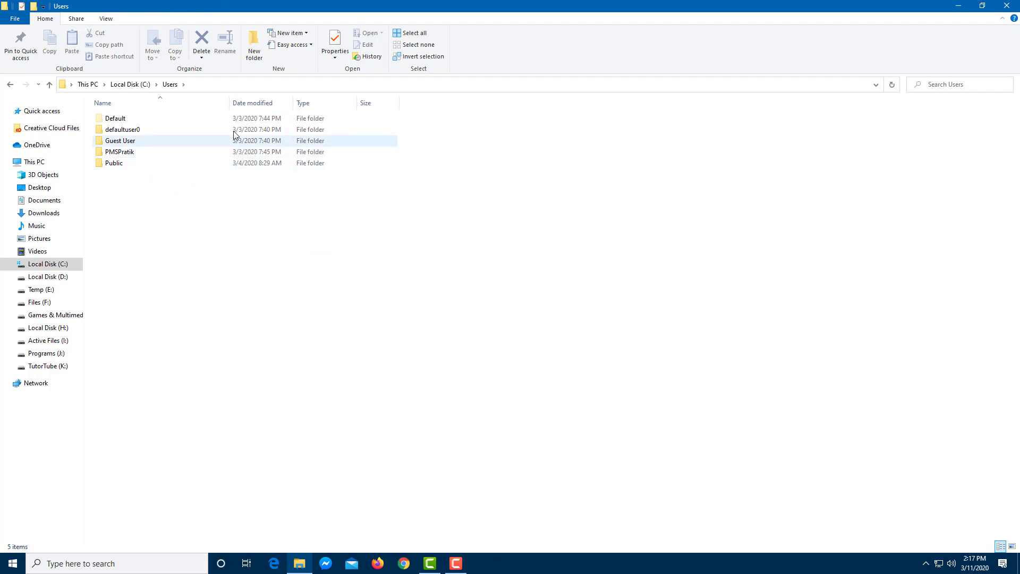
double_click(121, 142)
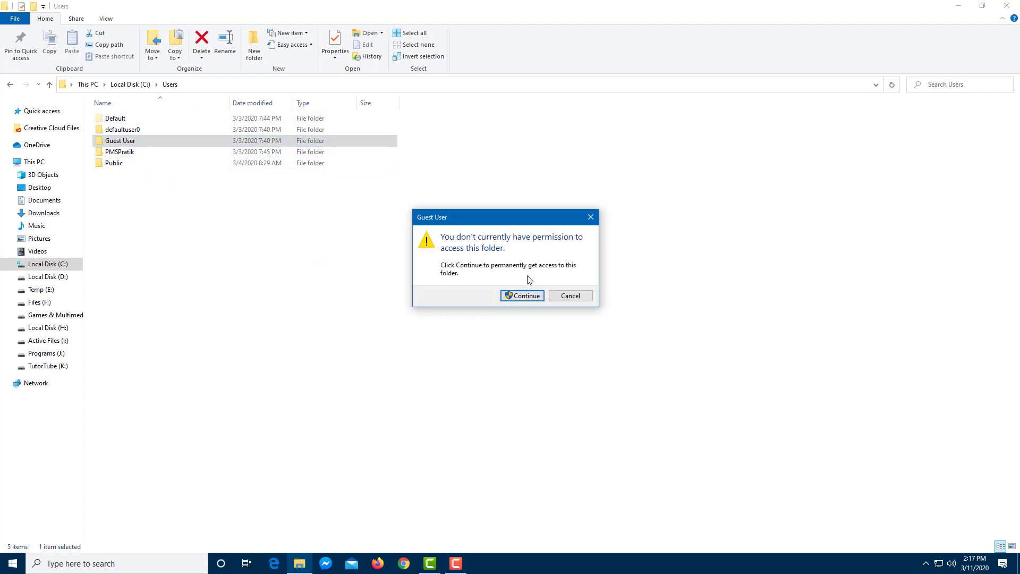
click(524, 296)
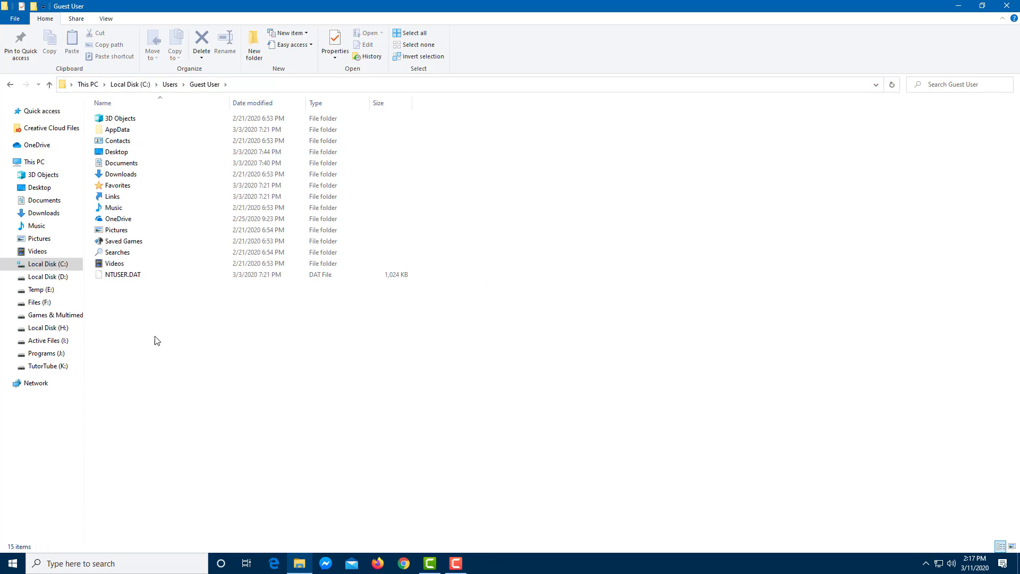
click(170, 84)
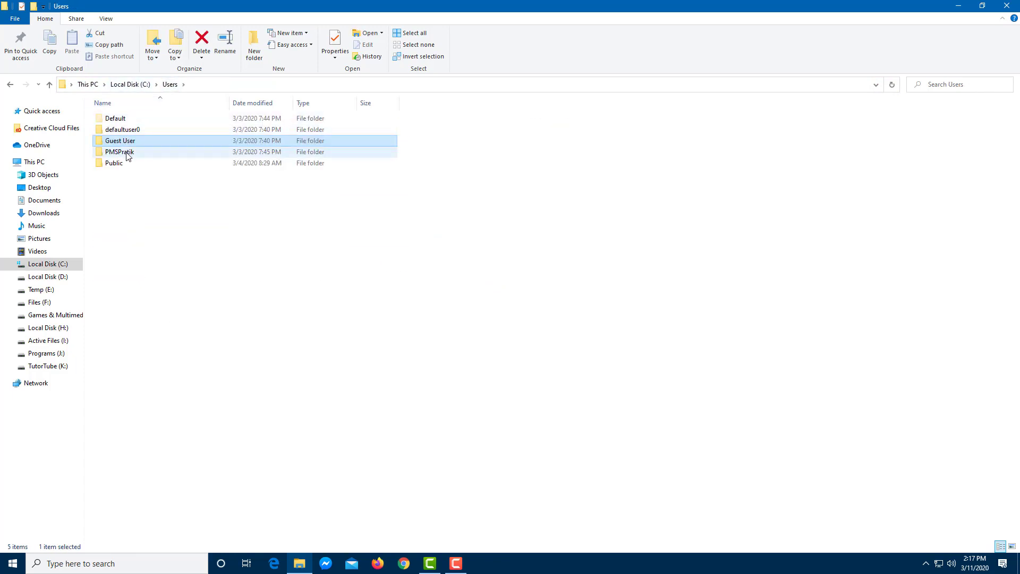
double_click(128, 152)
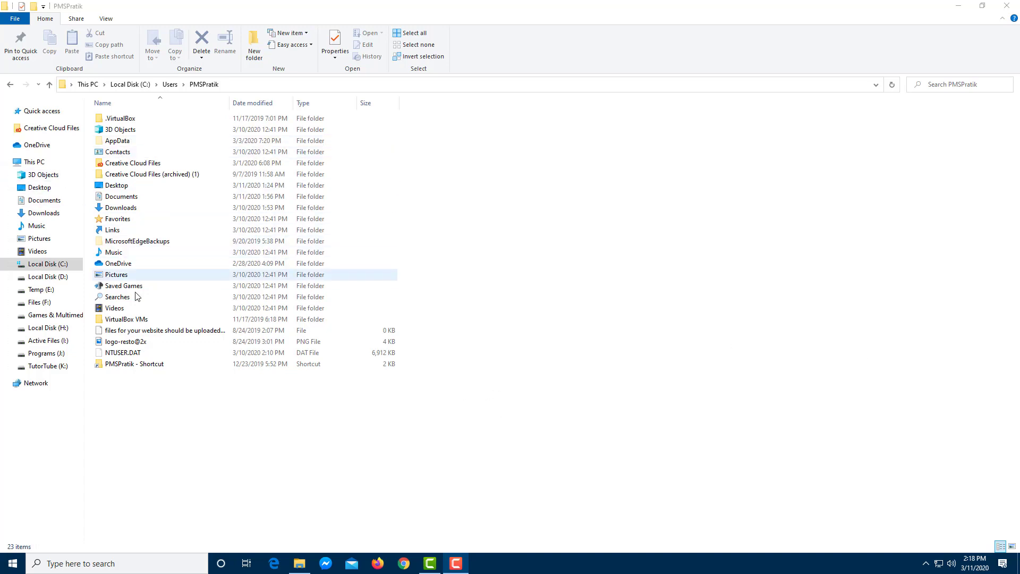
Glance at Documents, then open the empty PMSPratik Desktop folder.
double_click(129, 201)
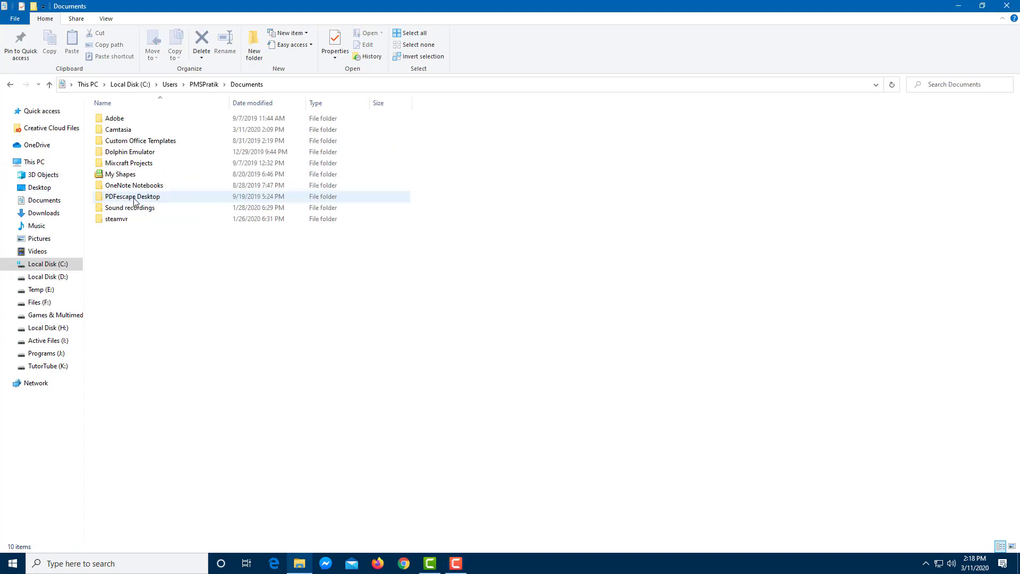
click(208, 85)
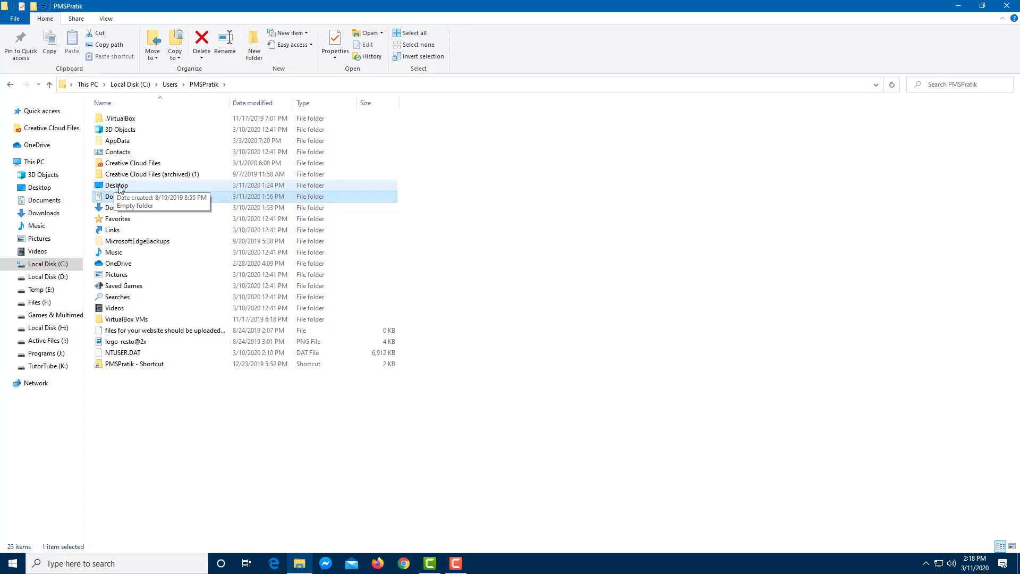
double_click(119, 187)
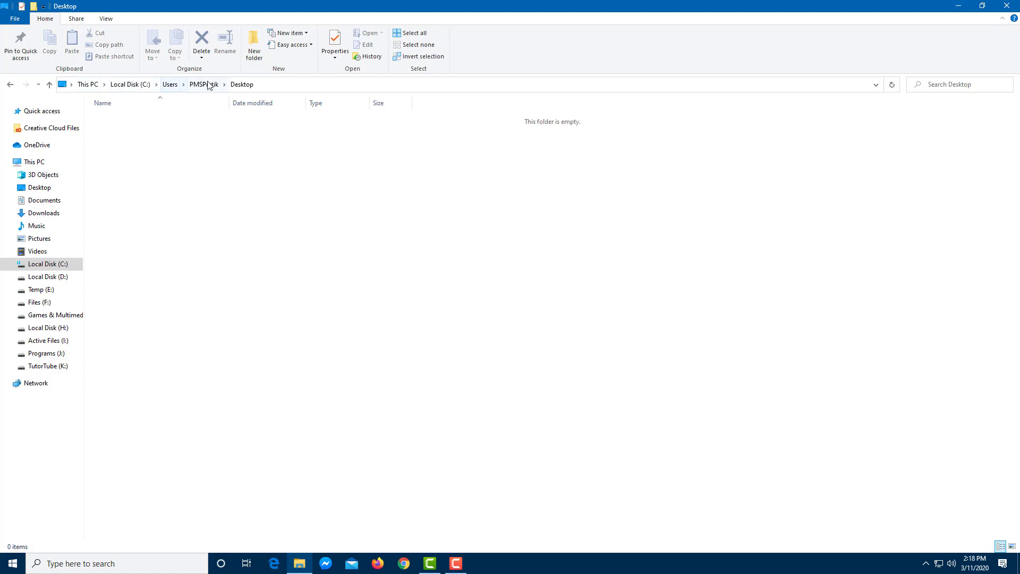
Create a New folder on the desktop, watch it appear in Desktop, then drag it to the Recycle Bin.
double_click(341, 8)
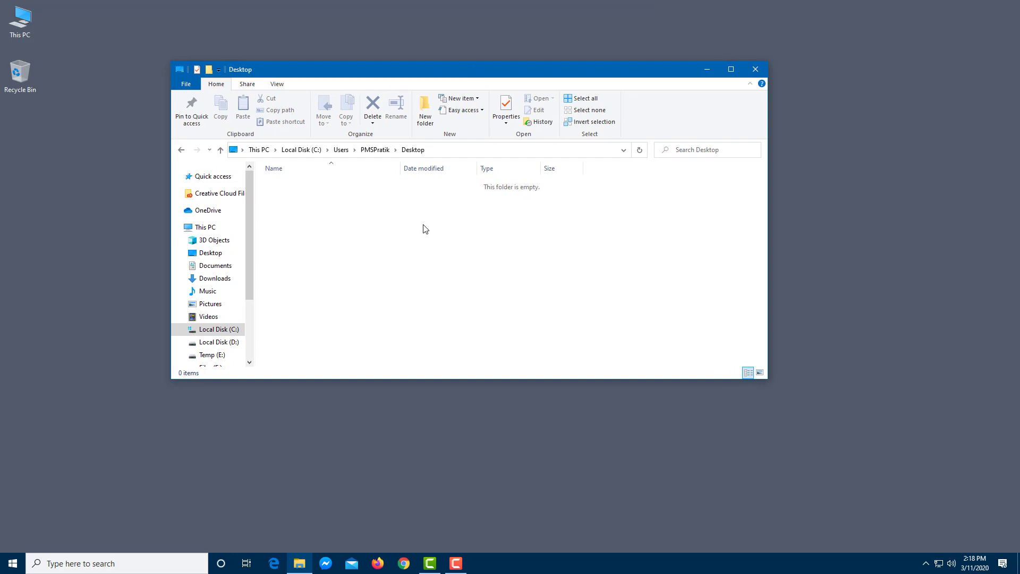
right_click(388, 225)
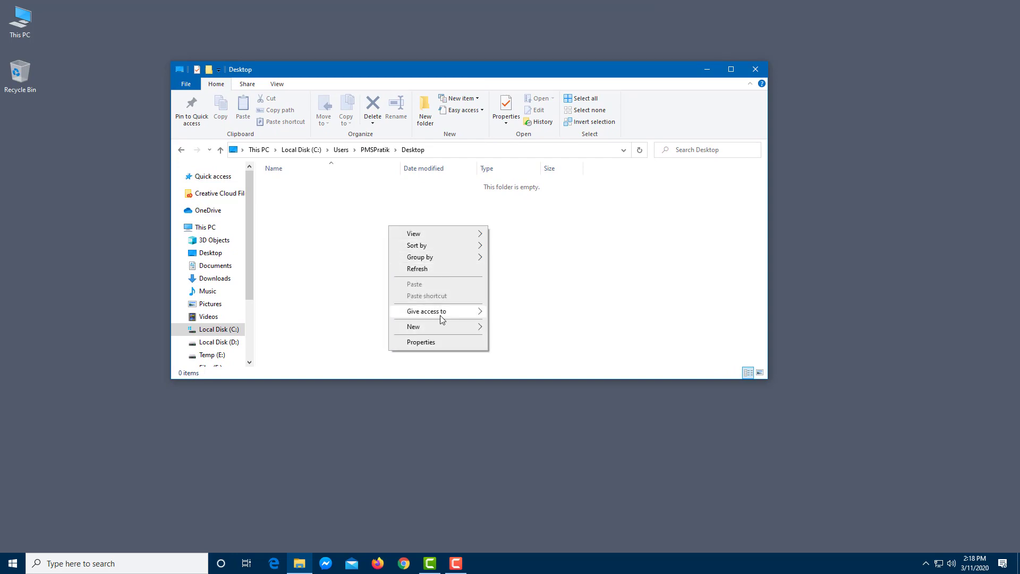
click(470, 329)
click(508, 330)
click(337, 230)
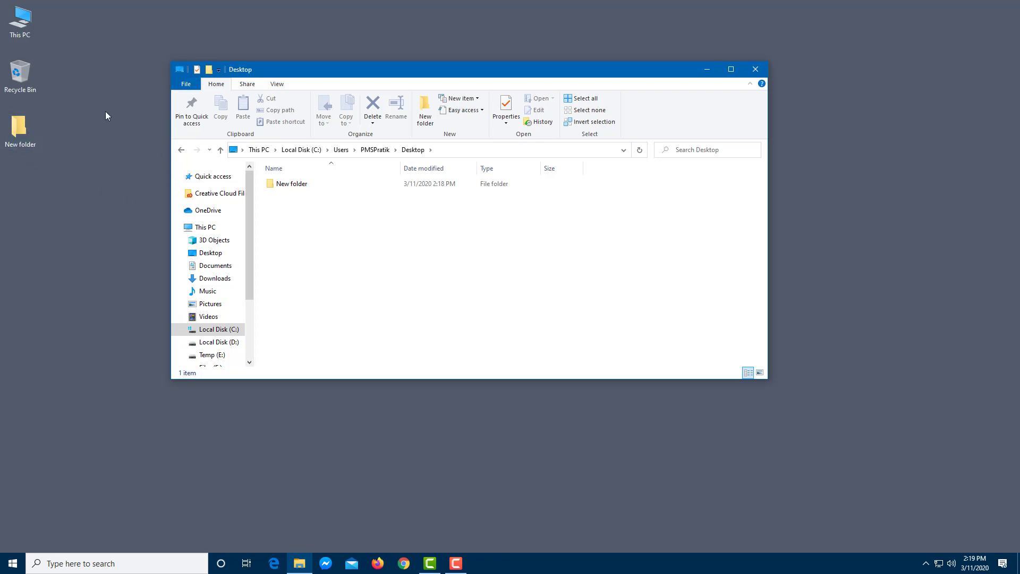
drag(19, 127, 22, 79)
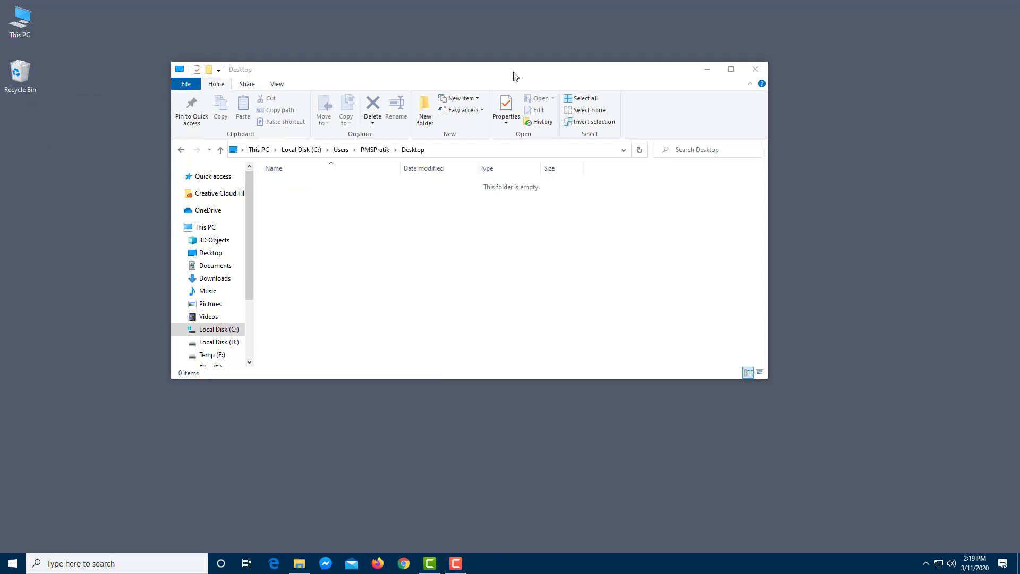
drag(513, 74, 456, 1)
Navigate up from the PMSPratik profile through Users to Local Disk (C:).
click(202, 85)
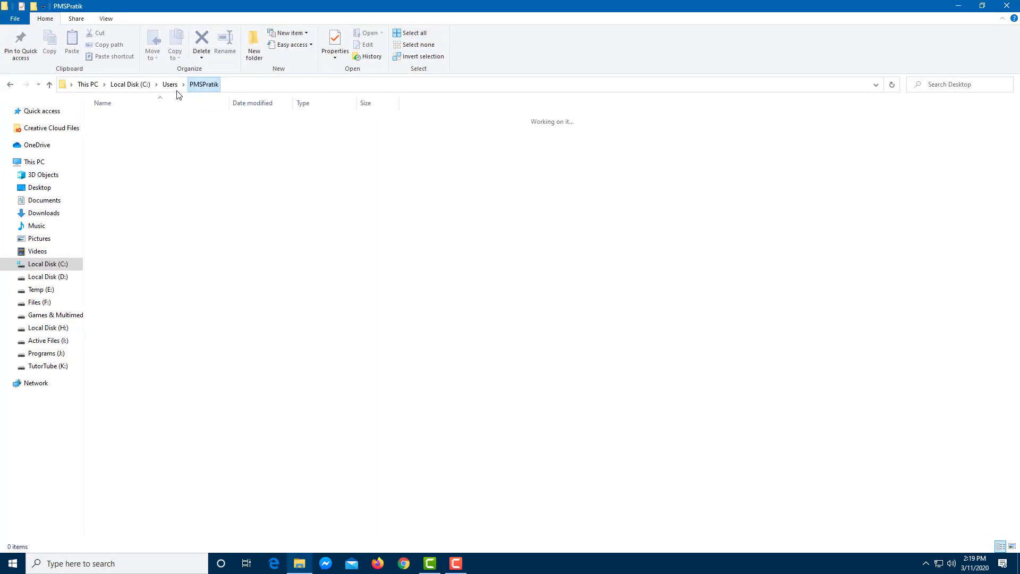
click(171, 86)
click(136, 88)
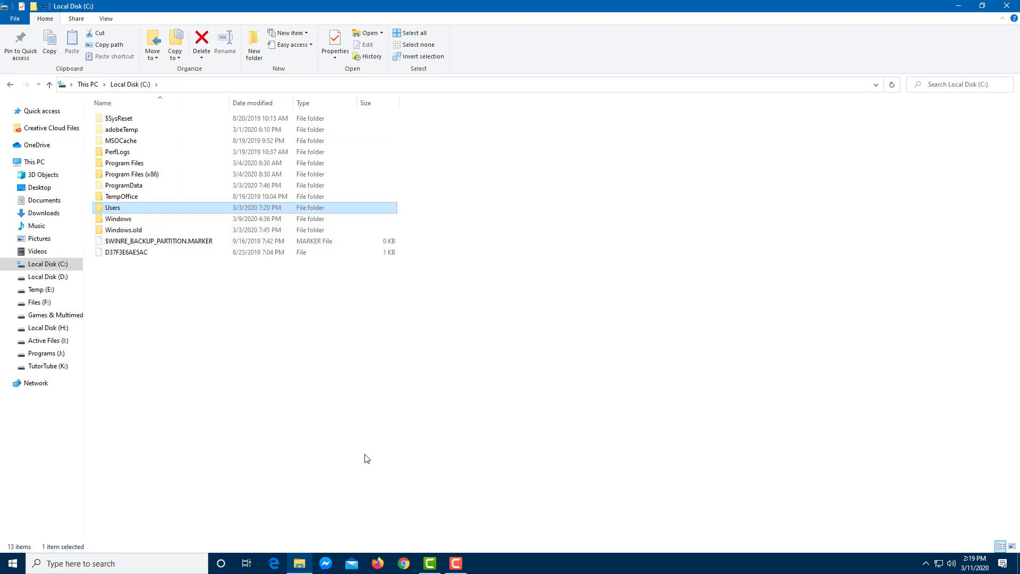
mouse_move(47, 365)
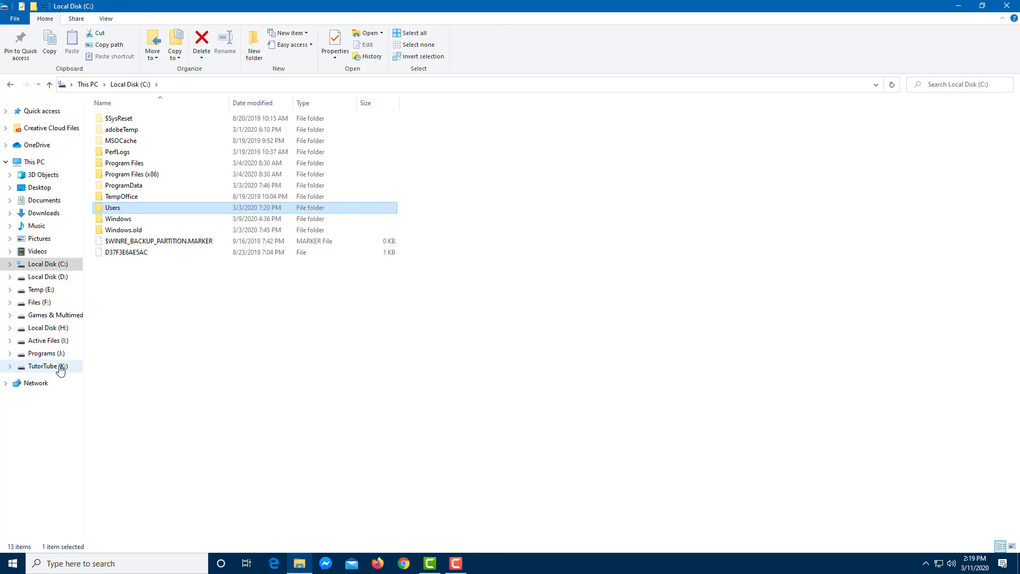
Browse the TutorTube (K:) drive's 43 items, then return to Local Disk (C:).
click(60, 368)
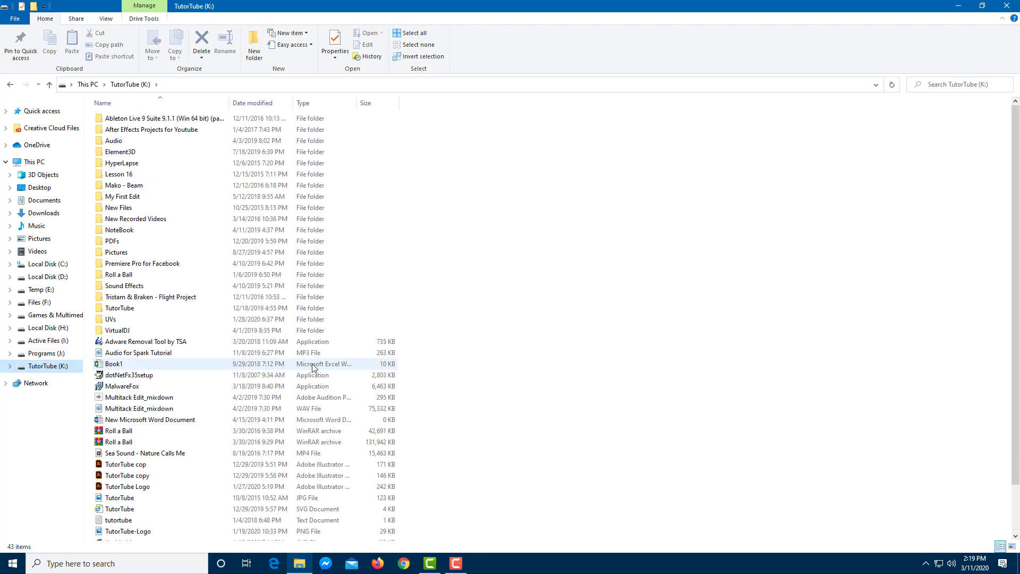
scroll(314, 368, down, 2)
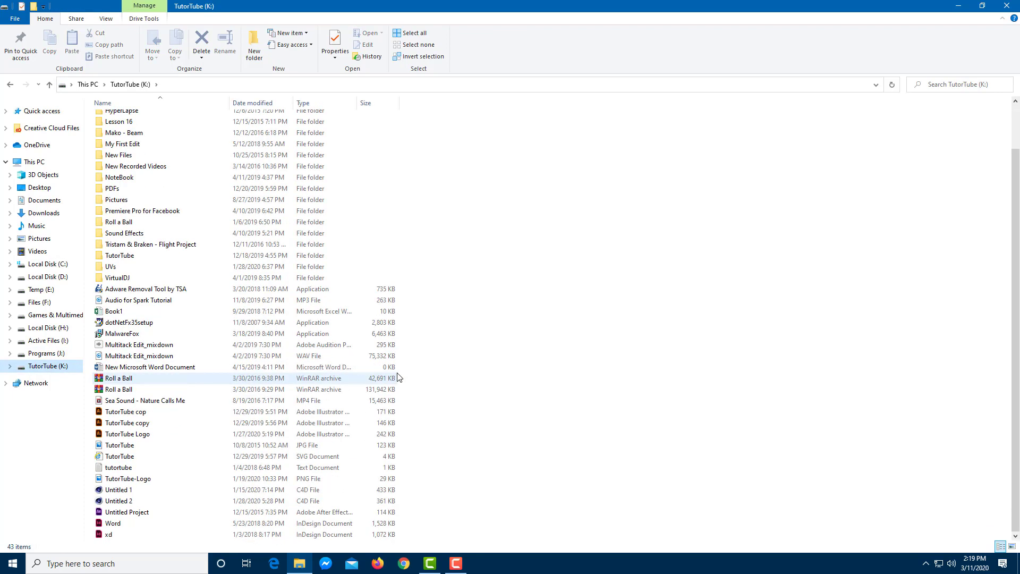
scroll(398, 377, up, 2)
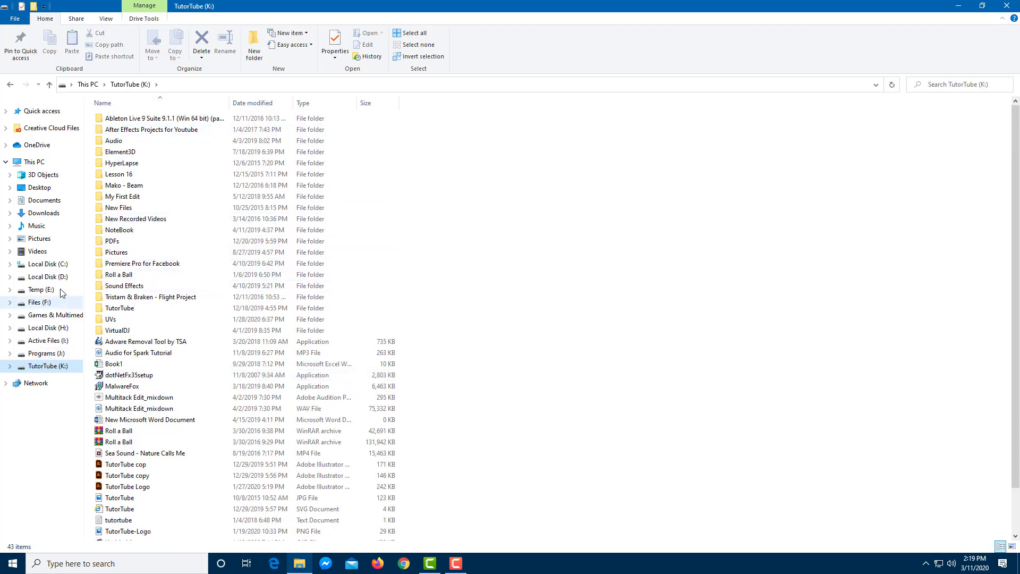
click(53, 267)
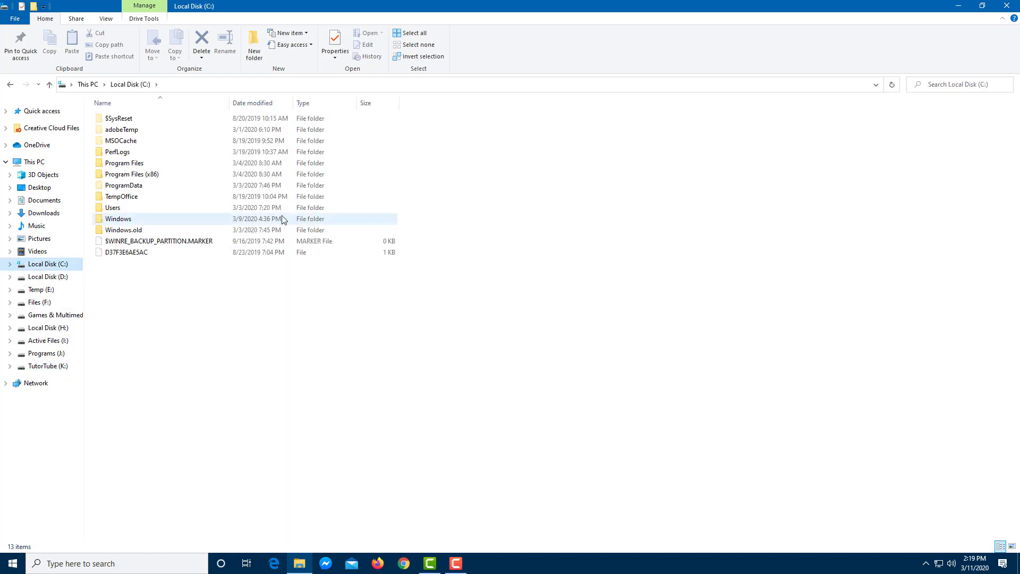